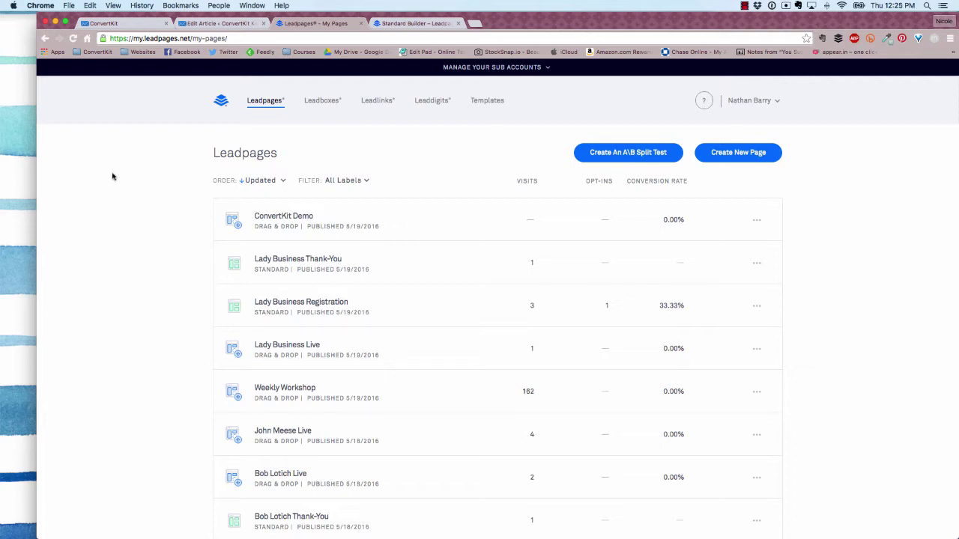
Create a new page named "ConvertKit LeadPages Demo" from the free drag-and-drop Home Value Opt-In Page template.
click(729, 161)
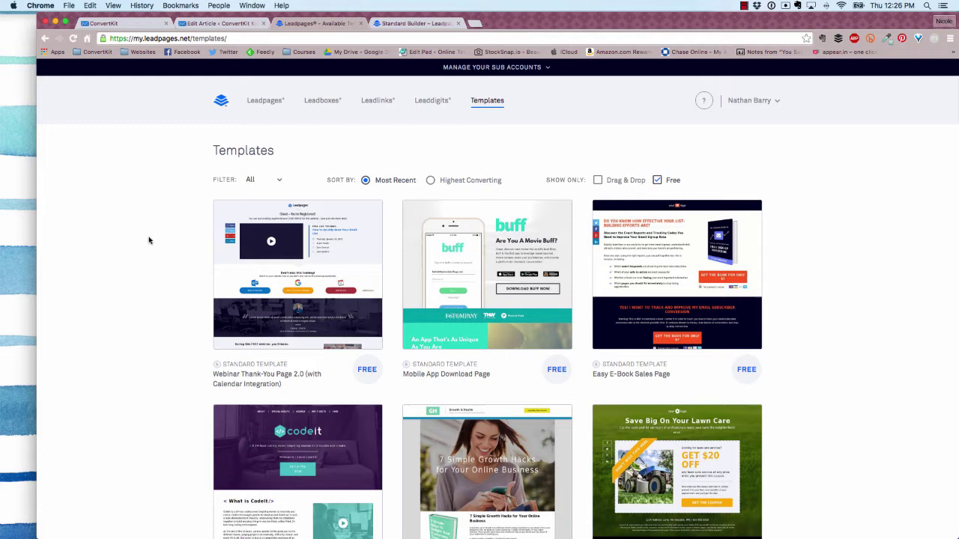
click(598, 180)
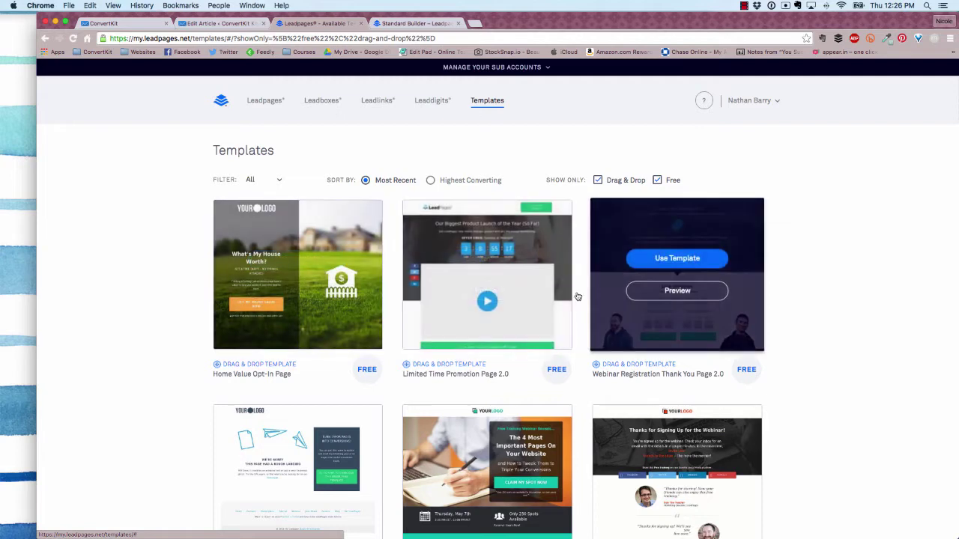
mouse_move(319, 267)
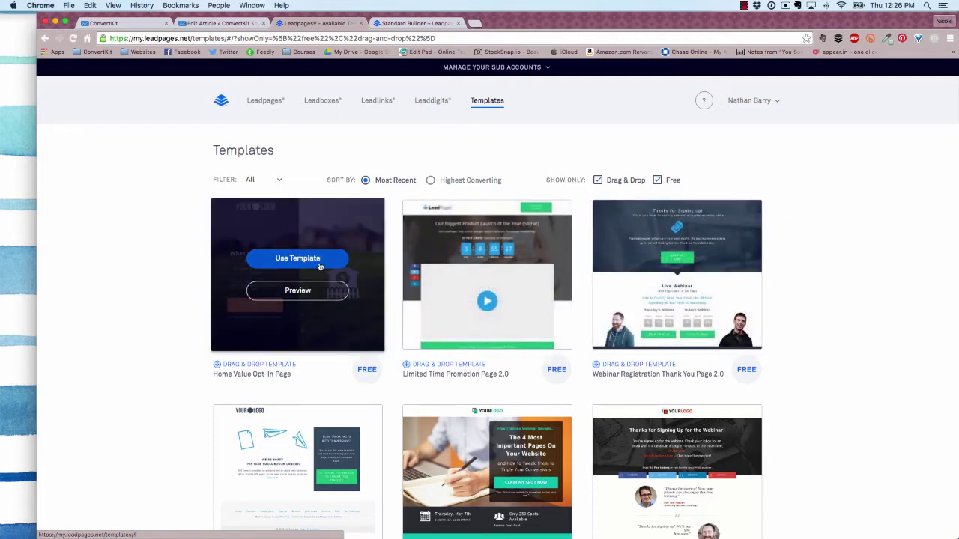
click(318, 262)
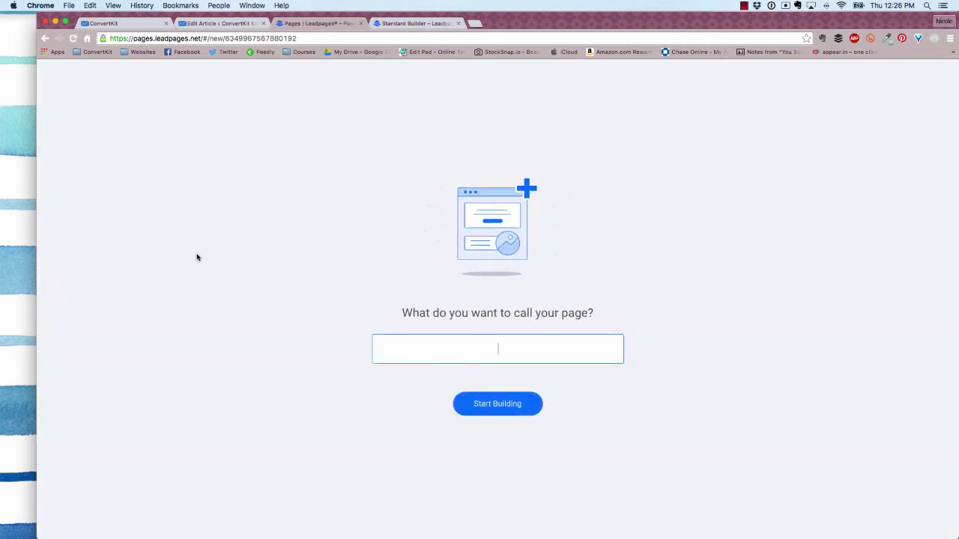
text(ConvertKit LeadPages Demo)
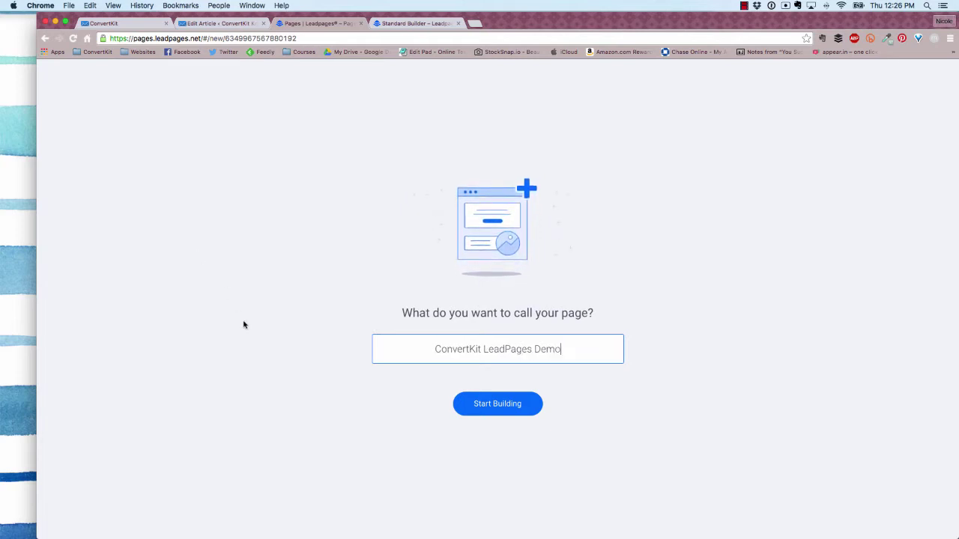
click(474, 412)
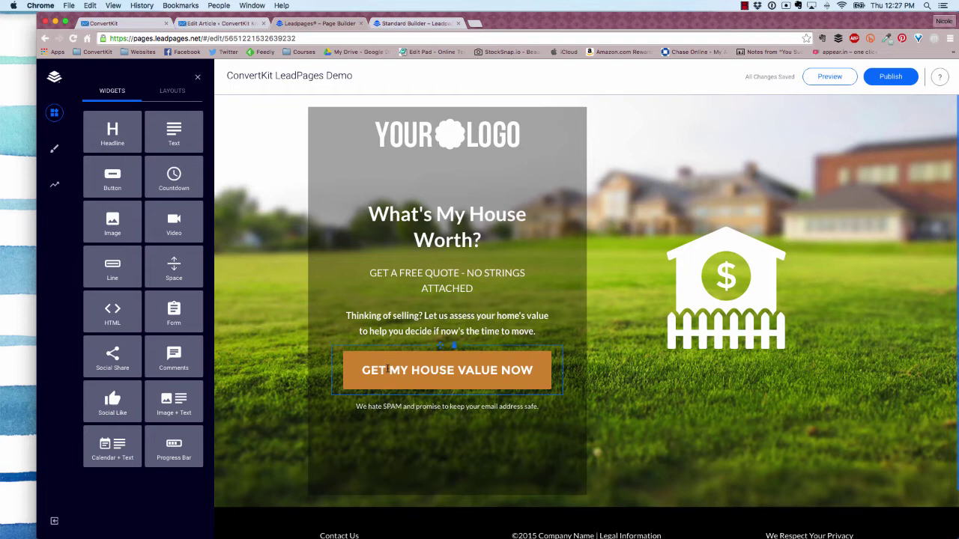
Link the GET MY HOUSE VALUE NOW button to a newly created Leadbox.
click(387, 370)
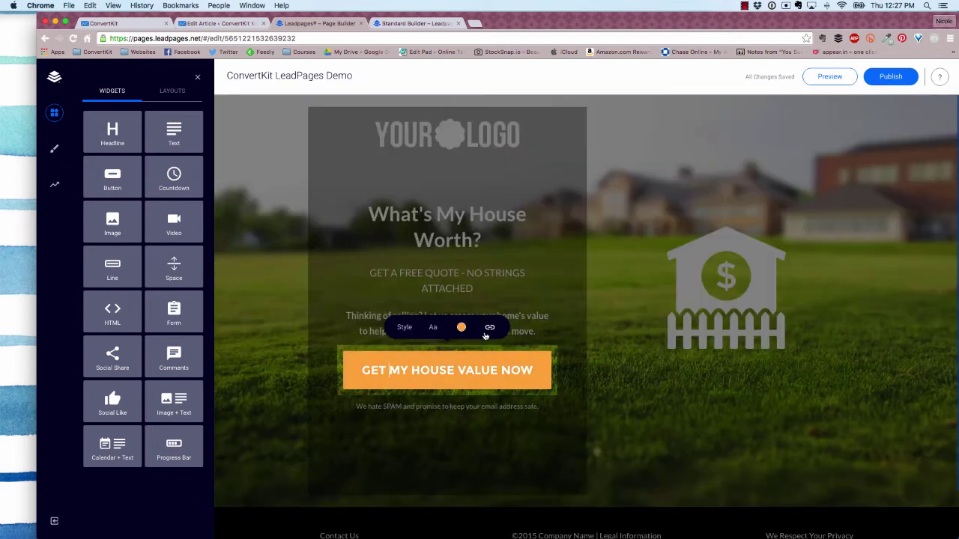
click(490, 332)
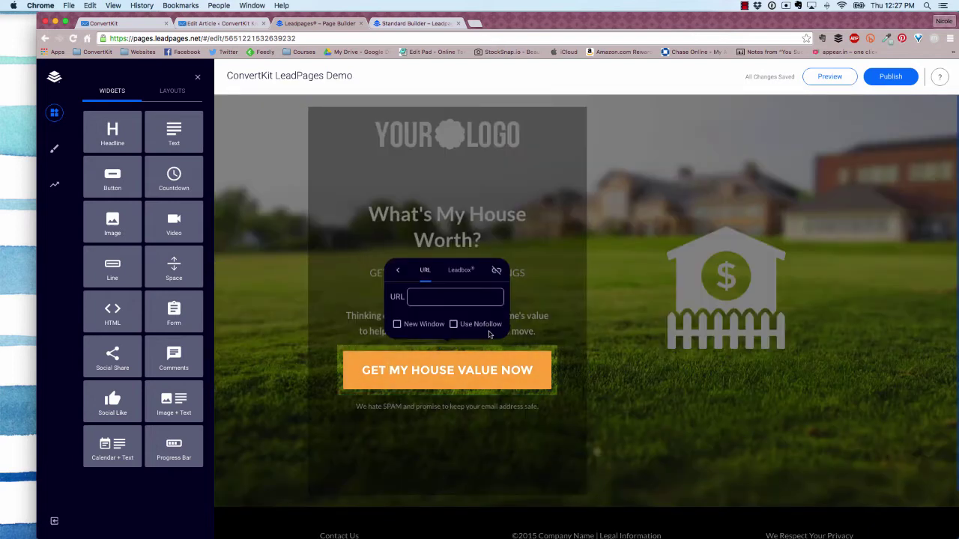
click(467, 273)
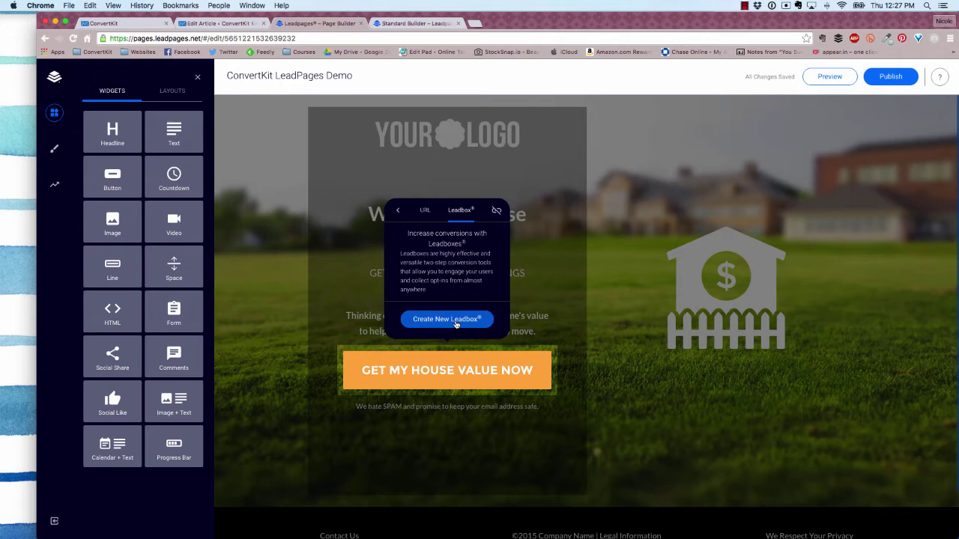
click(455, 322)
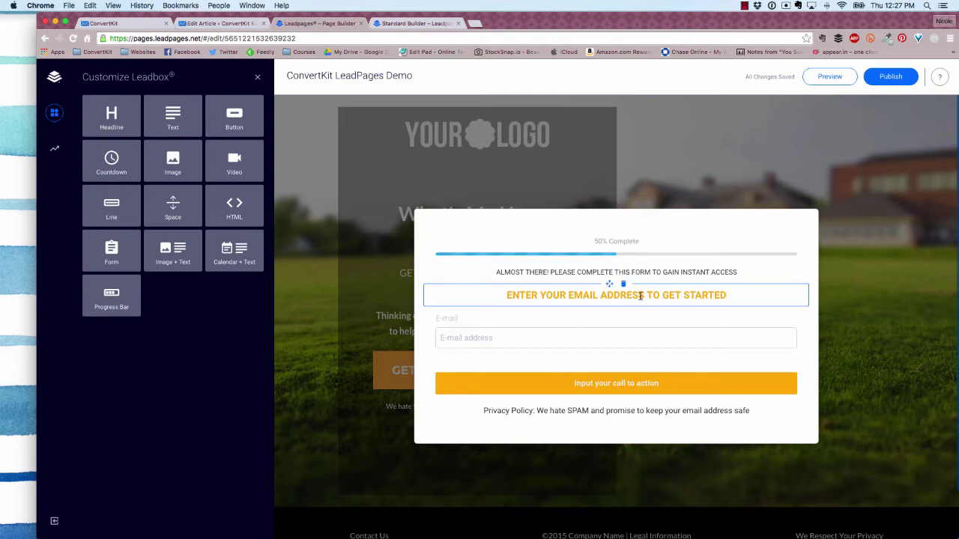
Add a ConvertKit integration to the Leadbox's e-mail form, sending submissions to the Lead Pages demo form.
click(582, 322)
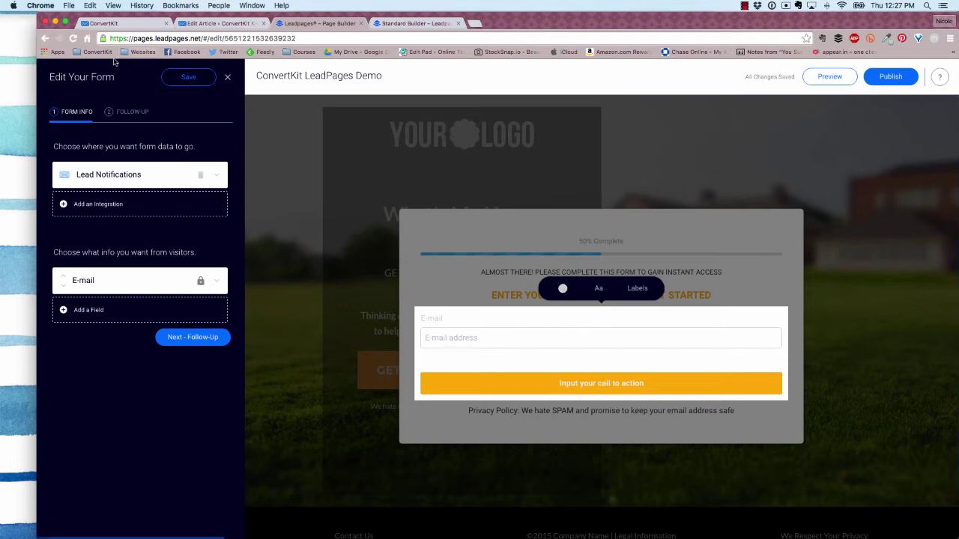
click(106, 217)
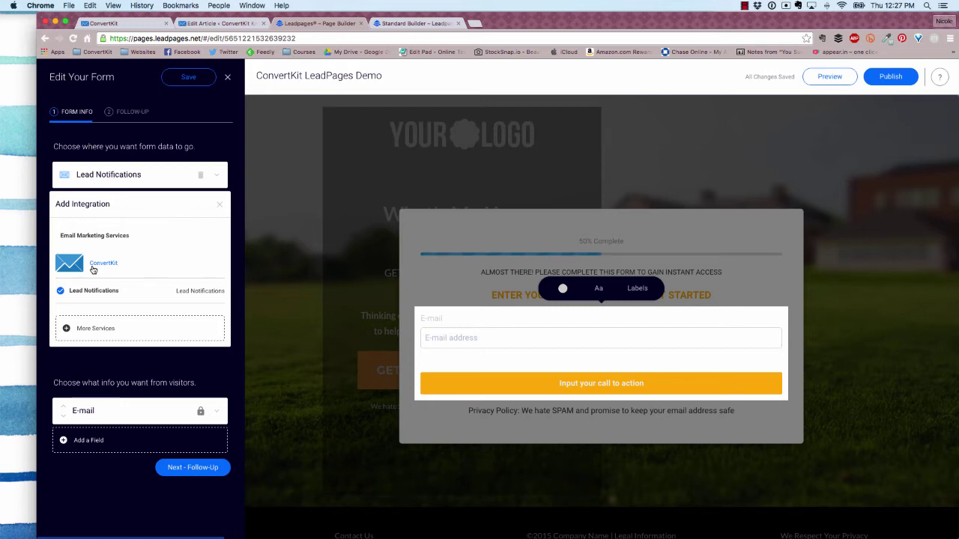
click(102, 266)
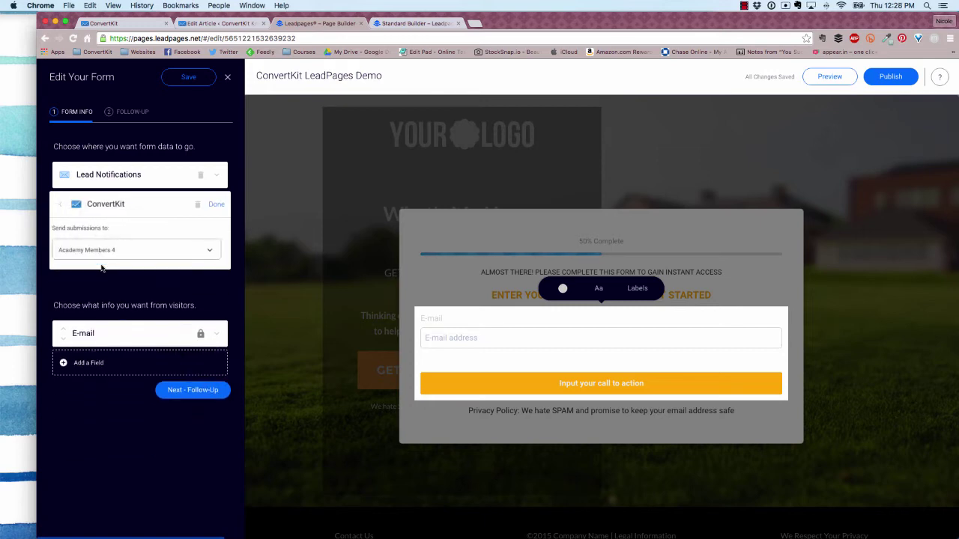
click(165, 260)
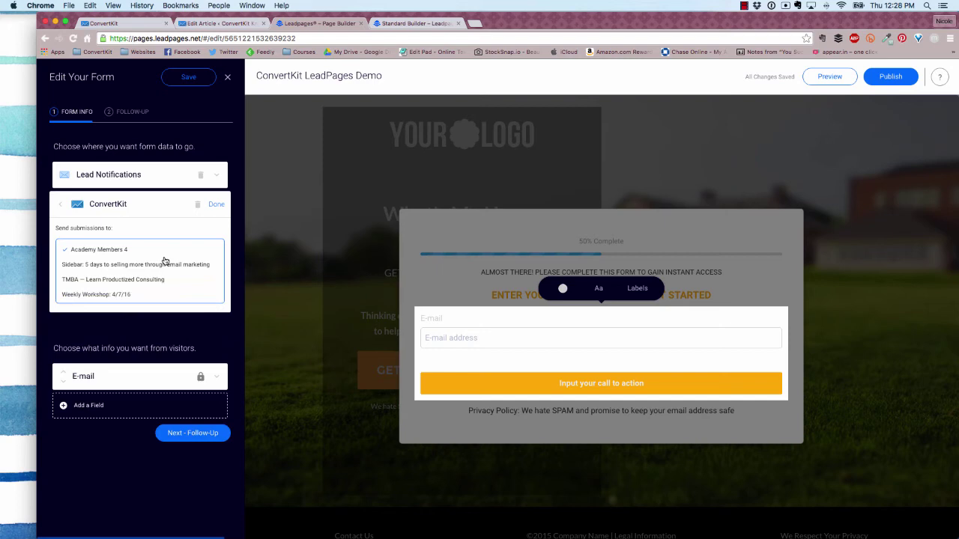
scroll(165, 275, down, 5)
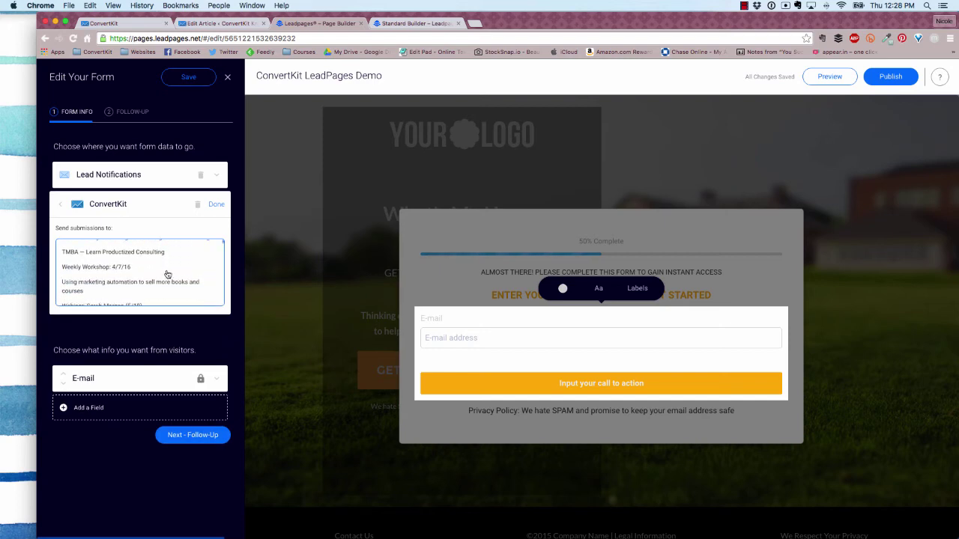
scroll(165, 277, down, 8)
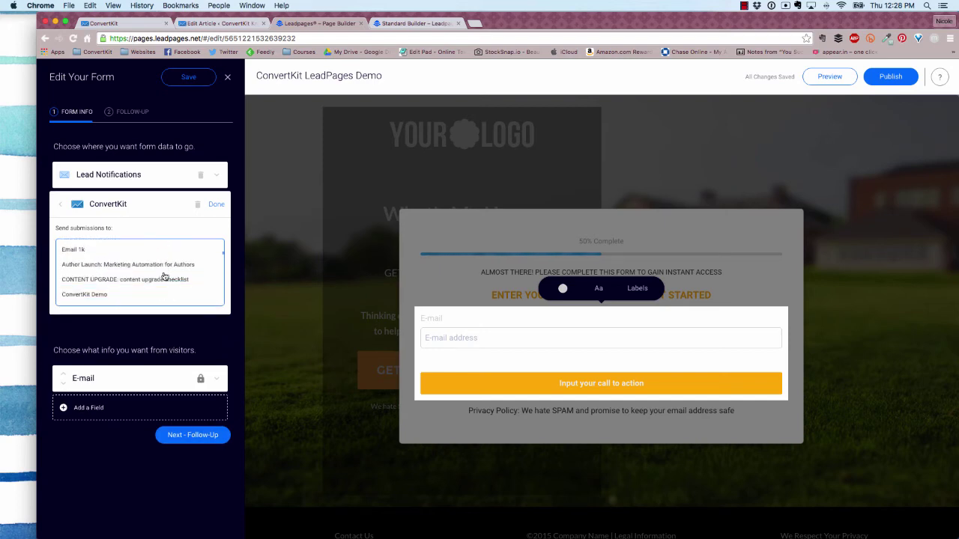
scroll(165, 277, down, 8)
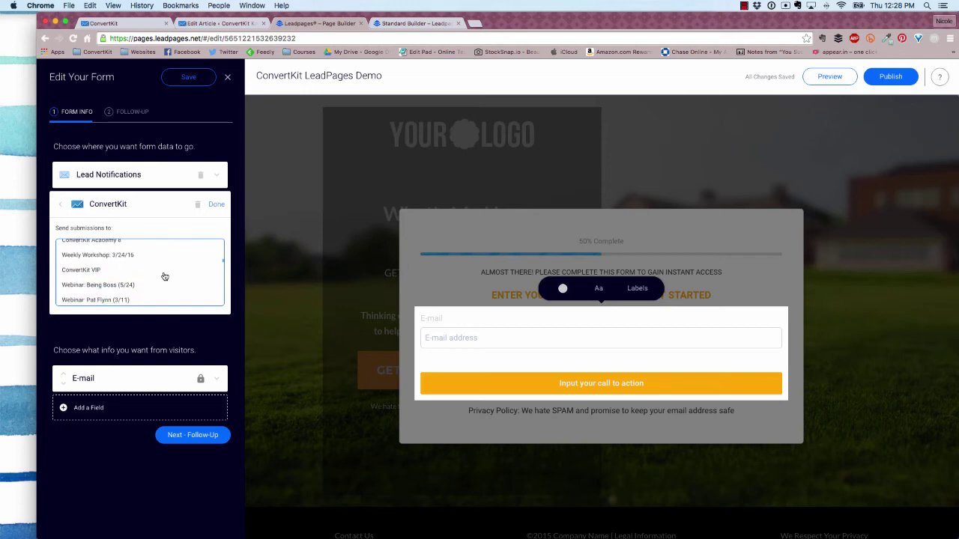
scroll(165, 276, down, 8)
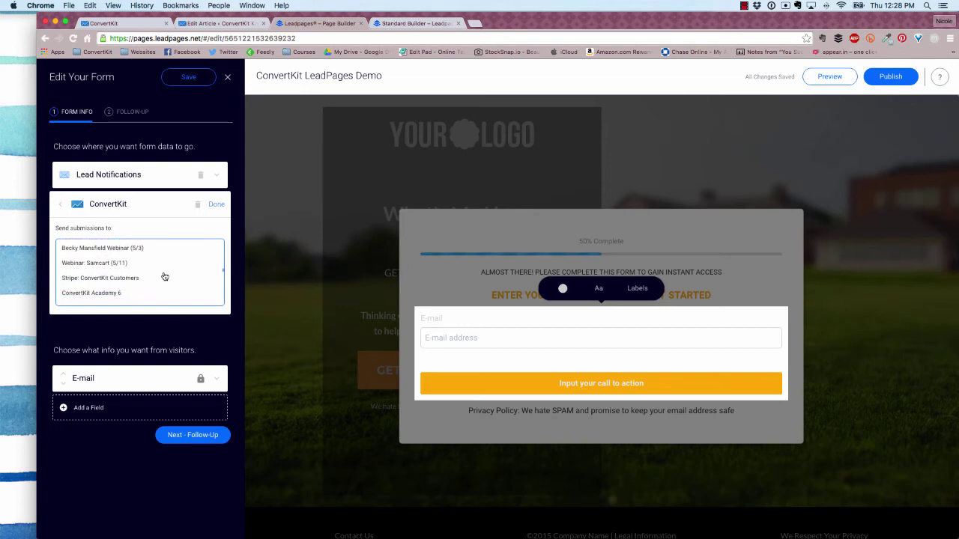
scroll(165, 277, down, 8)
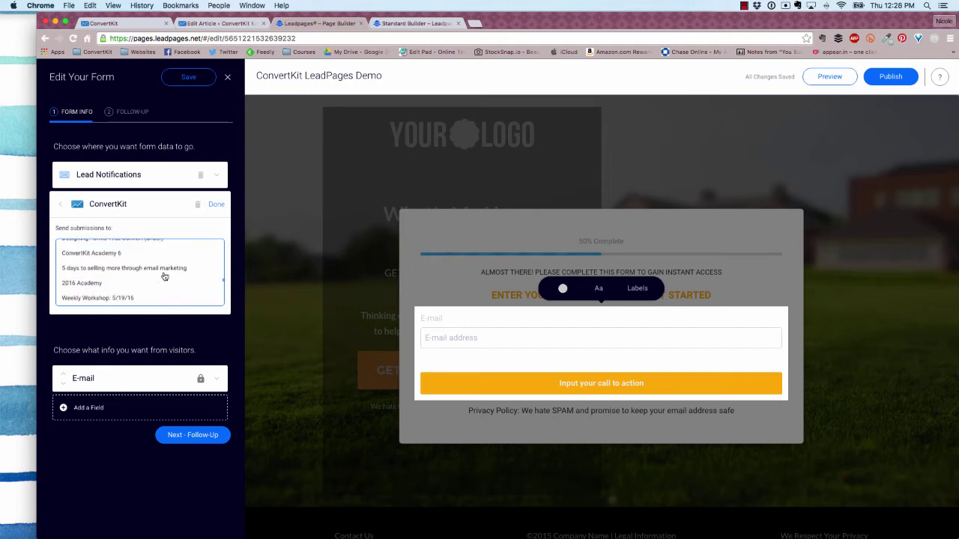
scroll(165, 276, down, 5)
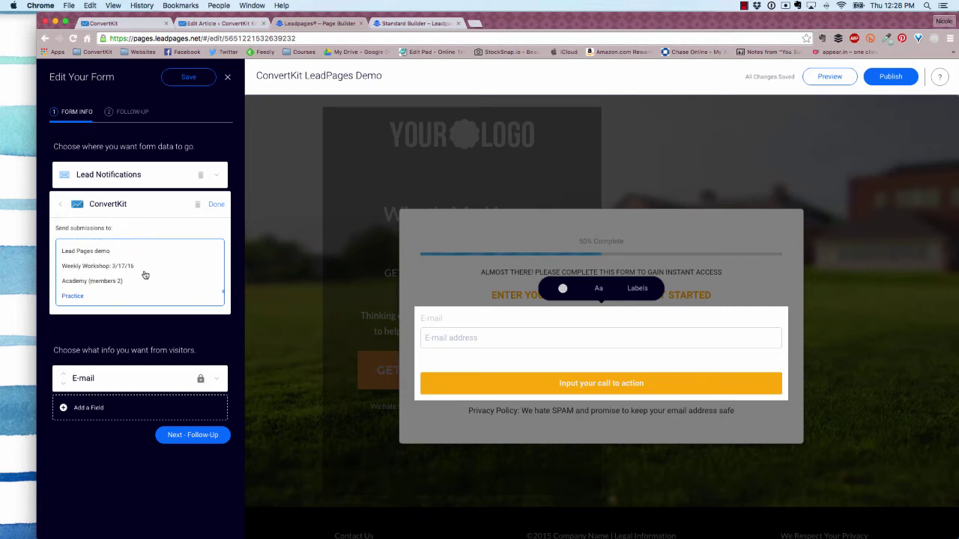
click(97, 251)
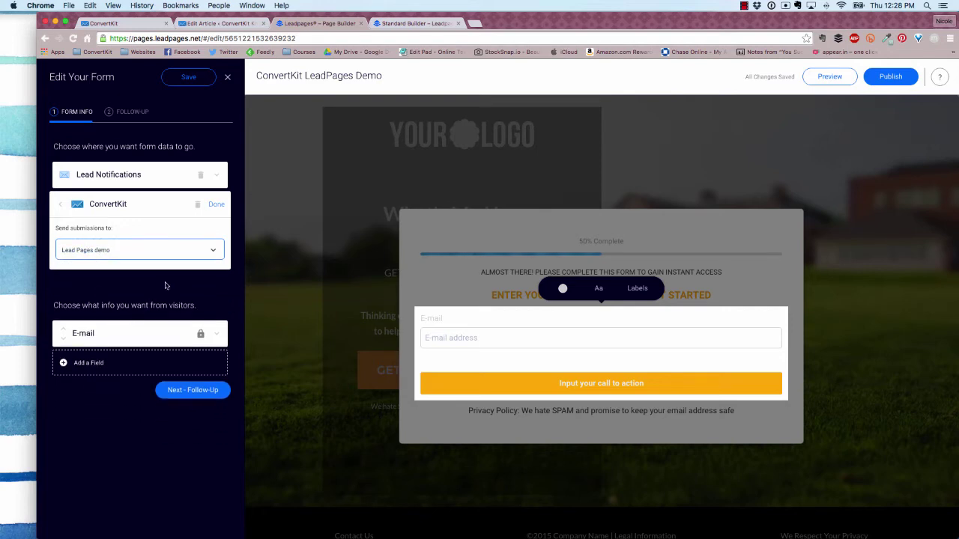
click(218, 205)
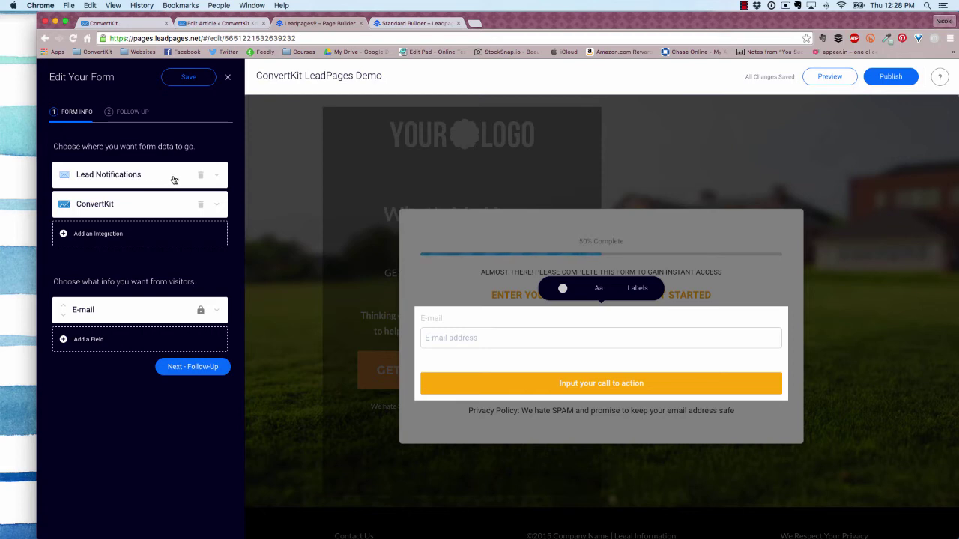
click(203, 178)
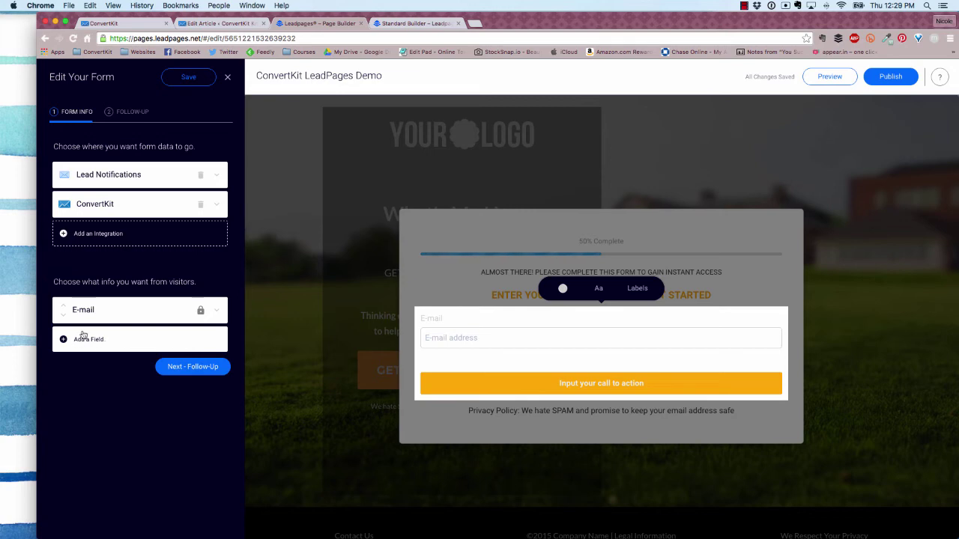
Set the form's follow-up to the default Leadpages thank you page, save the form, and leave the Leadbox editor.
click(194, 370)
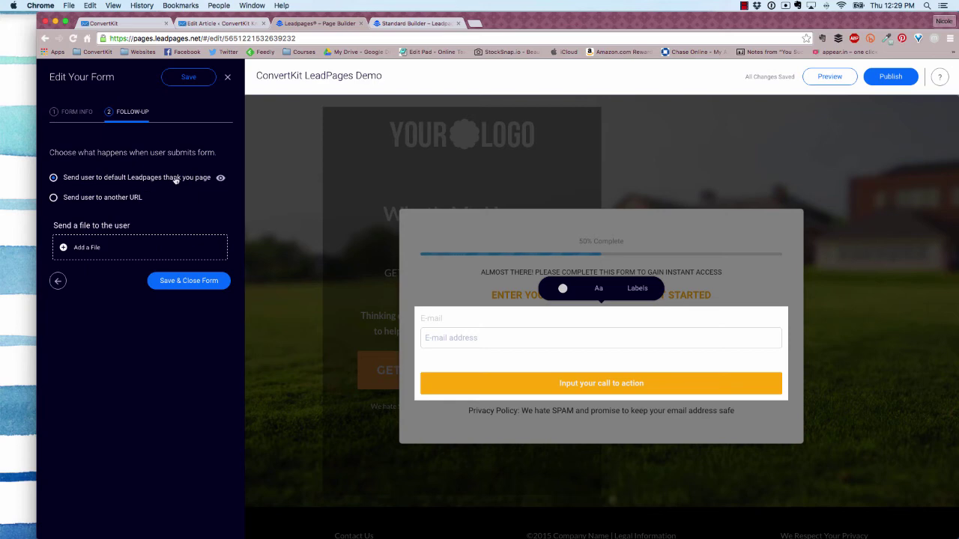
click(59, 200)
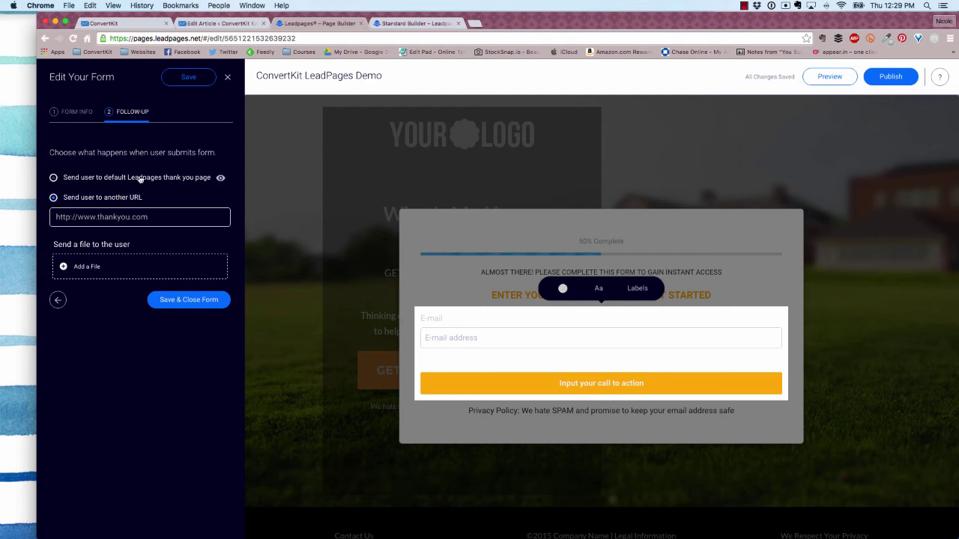
click(60, 183)
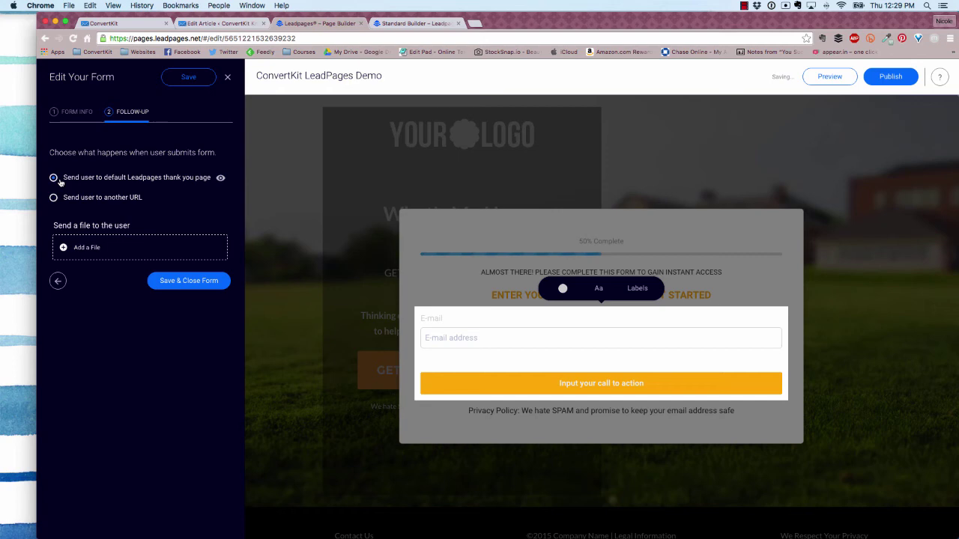
click(198, 286)
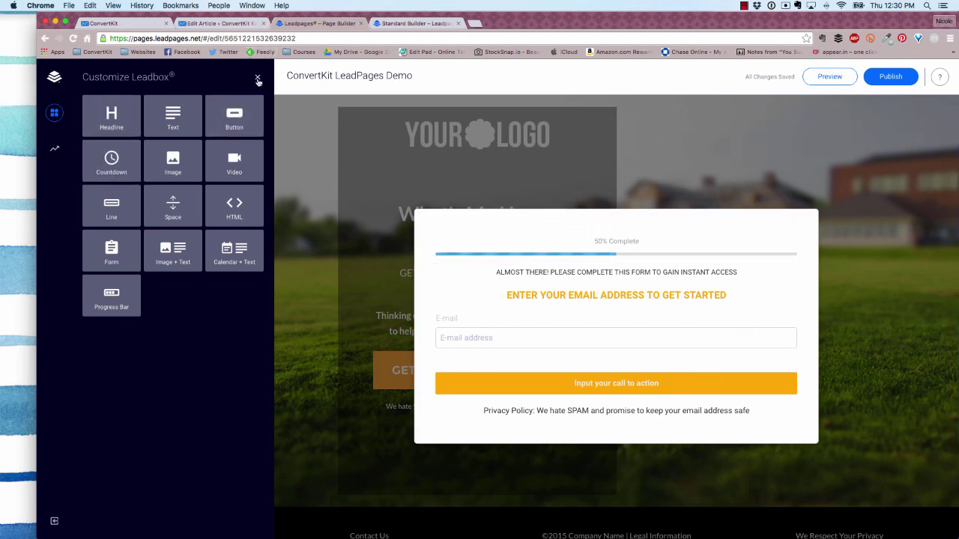
click(257, 78)
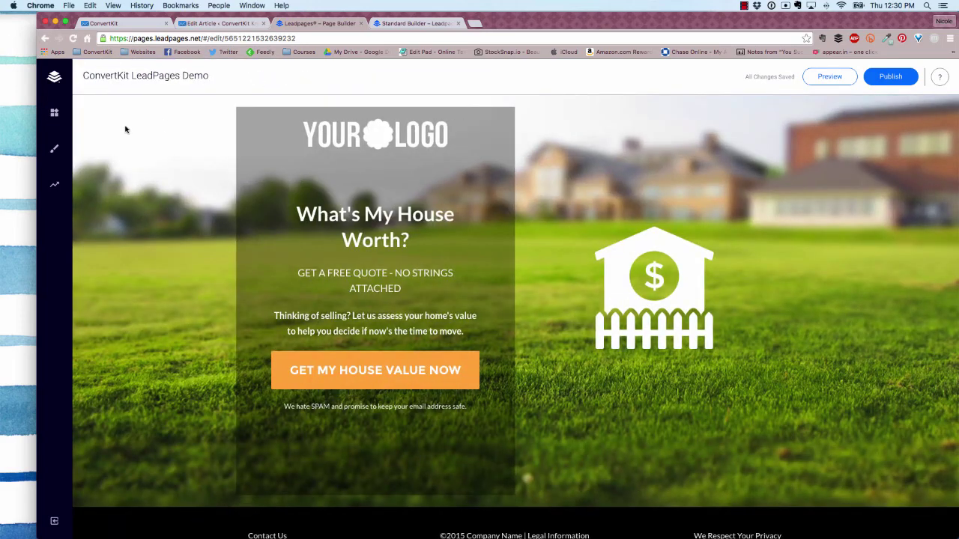
Publish the ConvertKit LeadPages Demo page.
click(359, 146)
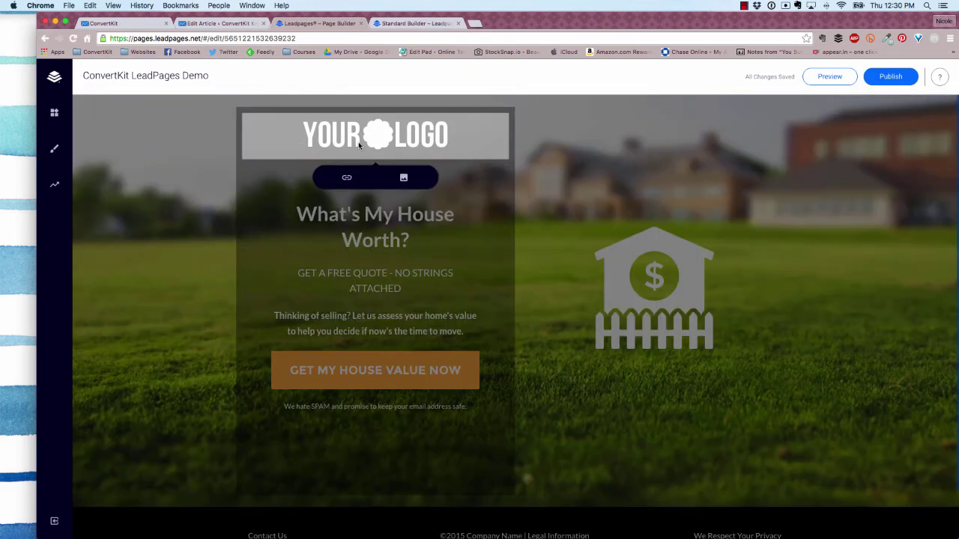
click(449, 255)
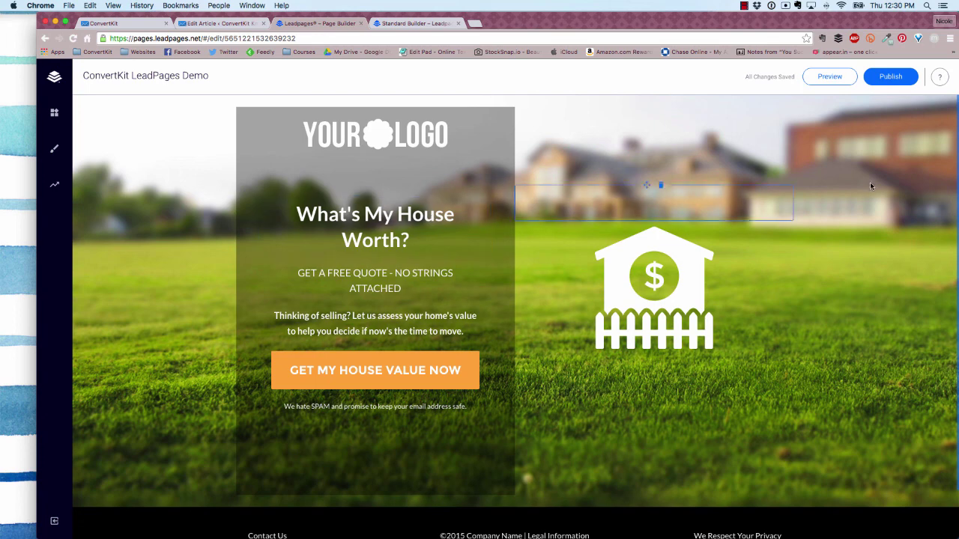
click(889, 77)
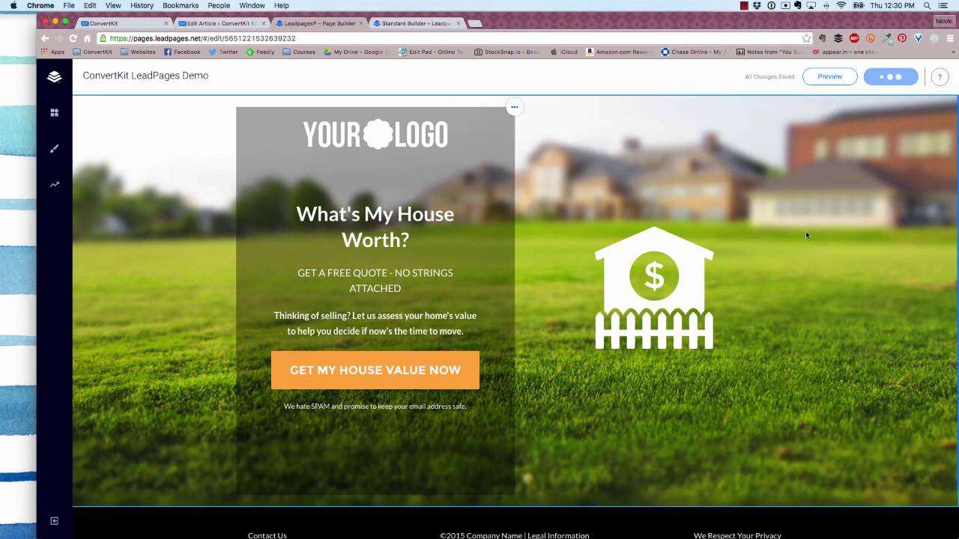